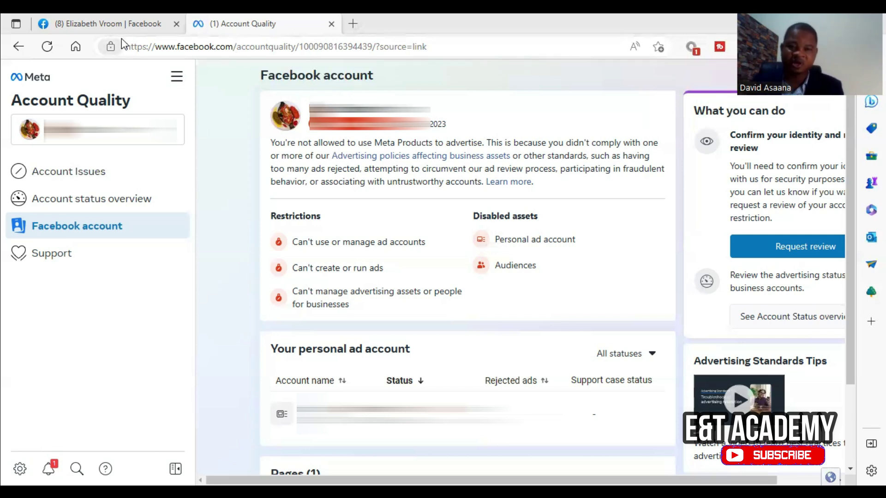
- Open Facebook's home page in a new tab and open Ads Manager from its full menu in a separate tab
{"action": "mouse_move", "coordinate": [132, 18]}
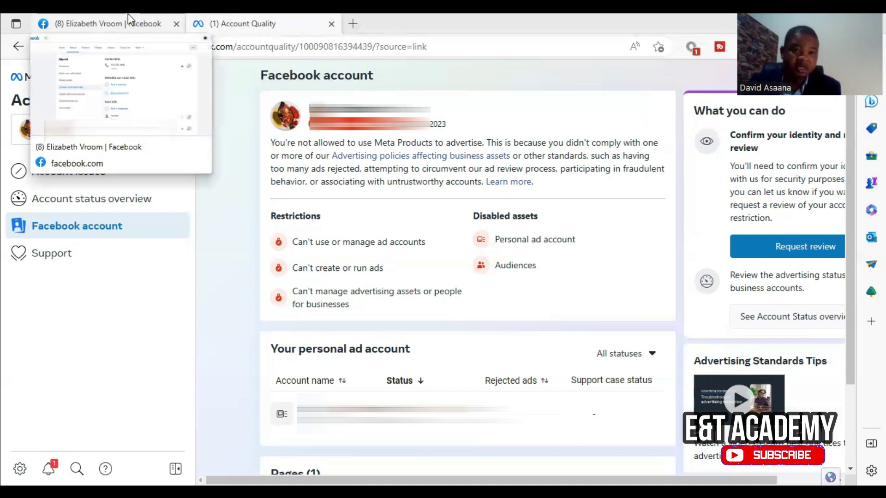
{"action": "left_click", "coordinate": [353, 22]}
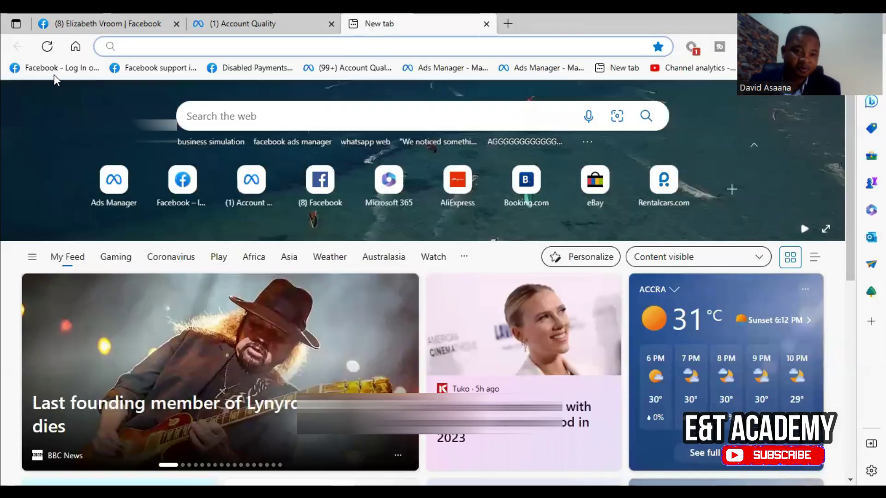
{"action": "left_click", "coordinate": [63, 69]}
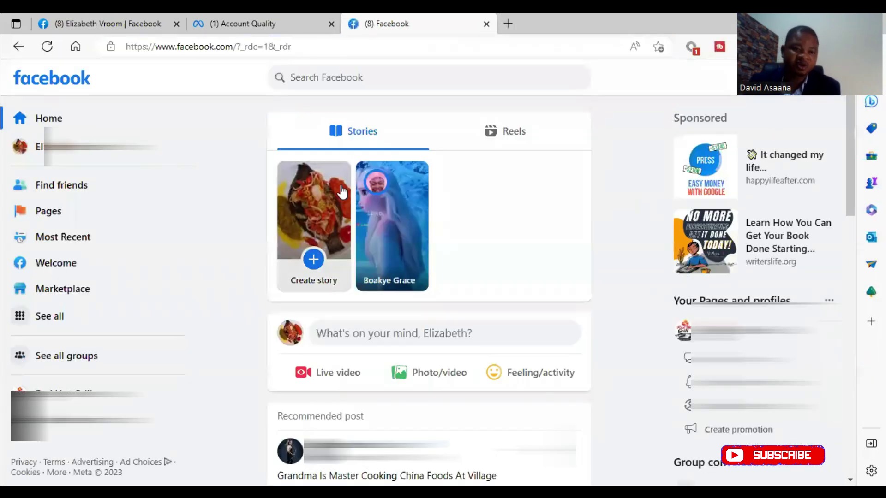
{"action": "left_click", "coordinate": [81, 323]}
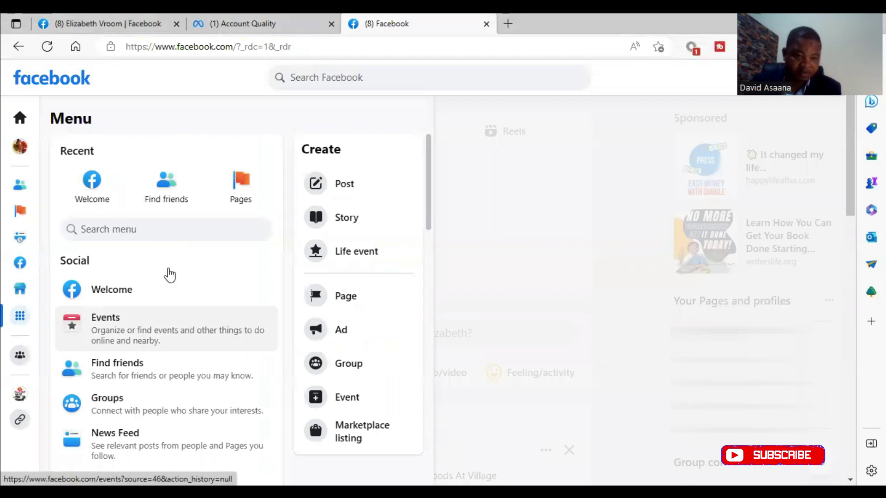
{"action": "scroll", "coordinate": [166, 277], "scroll_direction": "down", "scroll_amount": 10}
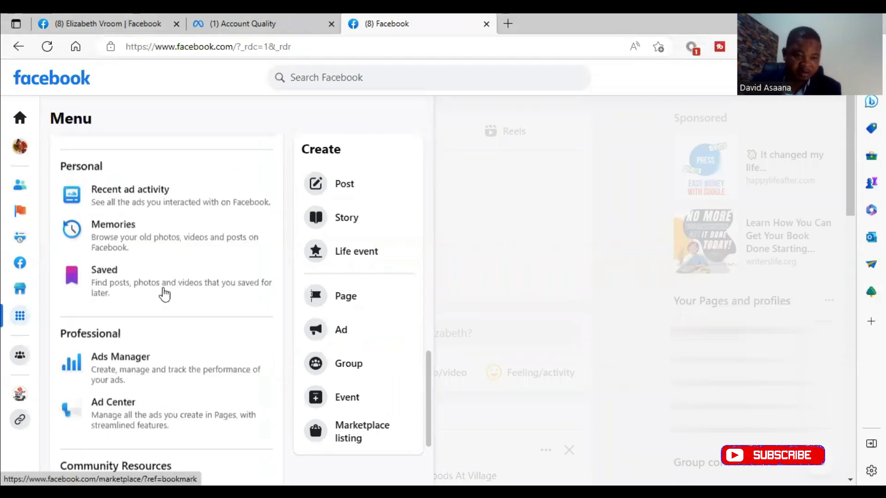
{"action": "right_click", "coordinate": [158, 369]}
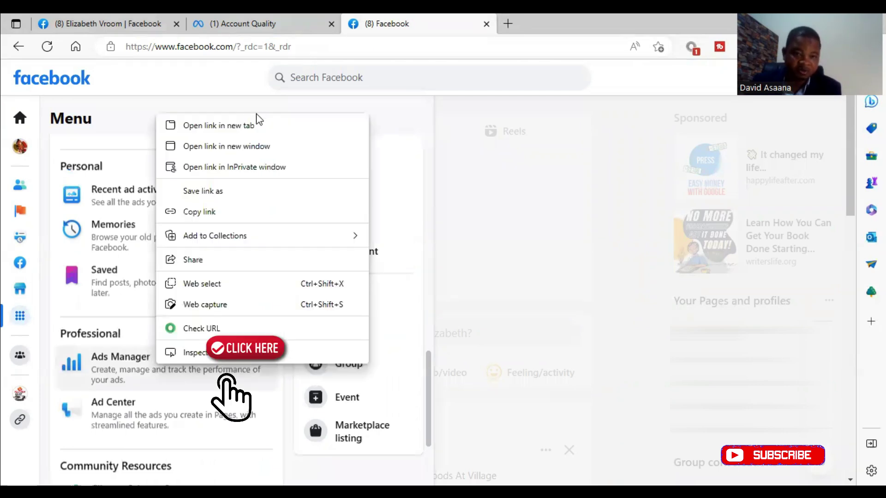
{"action": "left_click", "coordinate": [259, 125]}
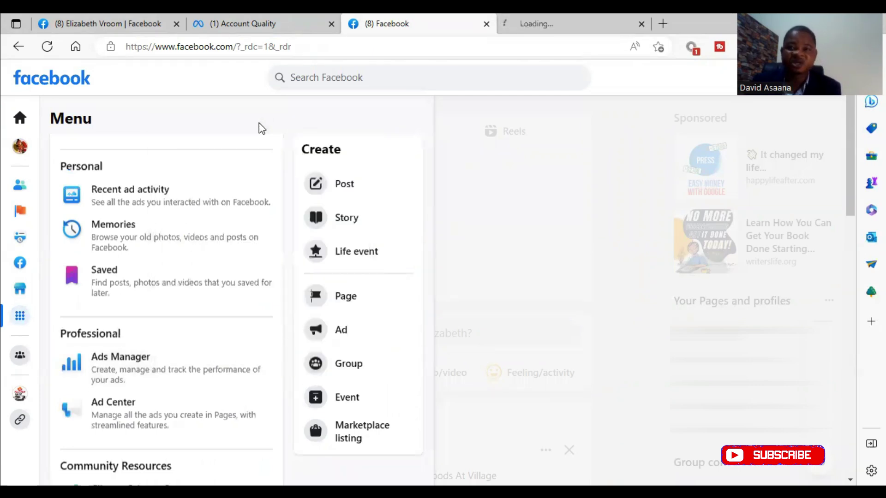
- Switch to Ads Manager and start the identity confirmation from the account restriction notice, proceeding to the ID upload page
{"action": "left_click", "coordinate": [549, 13]}
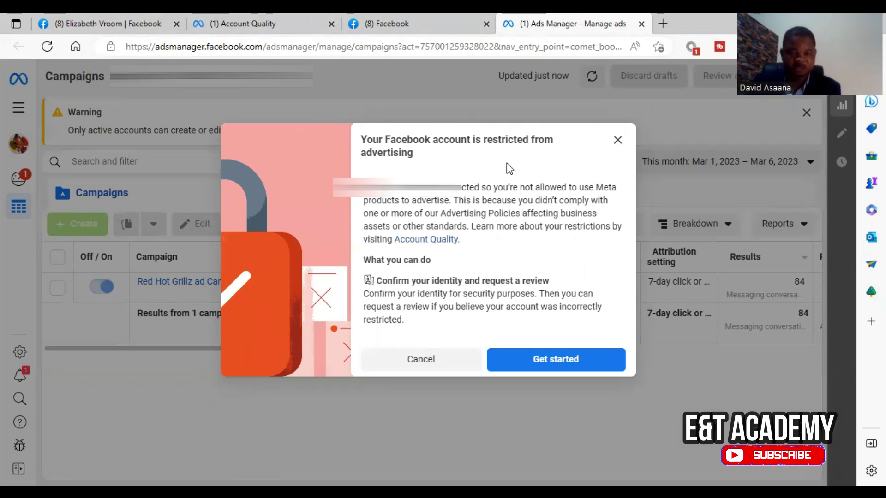
{"action": "left_click", "coordinate": [576, 372]}
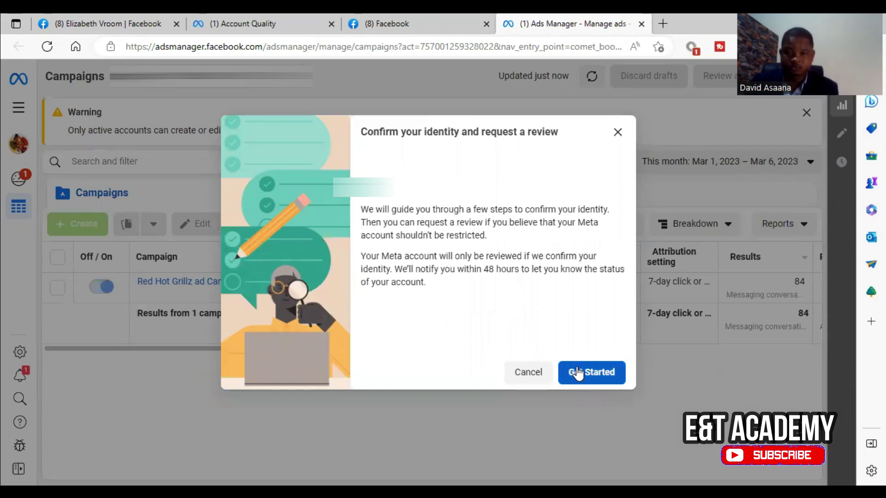
{"action": "left_click", "coordinate": [583, 374]}
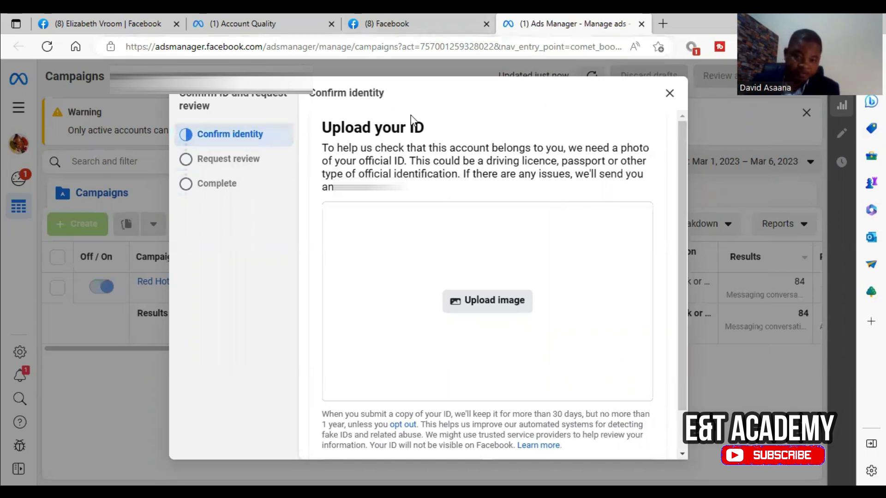
- Return to Account Quality and examine the Facebook account's restrictions, disabled assets, personal ad account and Pages
{"action": "left_click", "coordinate": [237, 23]}
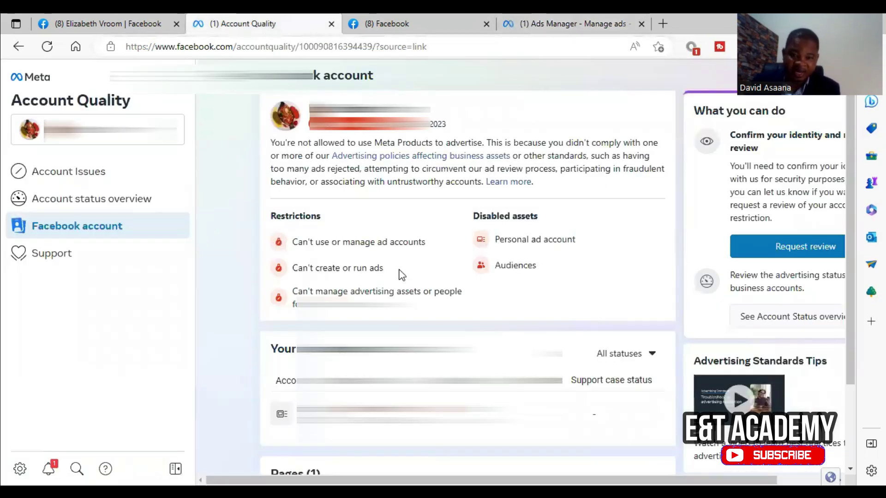
{"action": "scroll", "coordinate": [399, 274], "scroll_direction": "down", "scroll_amount": 2}
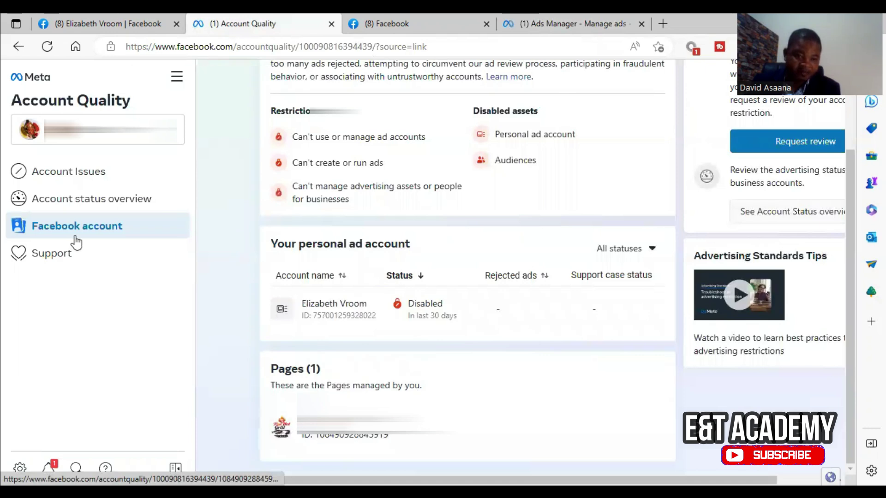
{"action": "scroll", "coordinate": [378, 176], "scroll_direction": "up", "scroll_amount": 2}
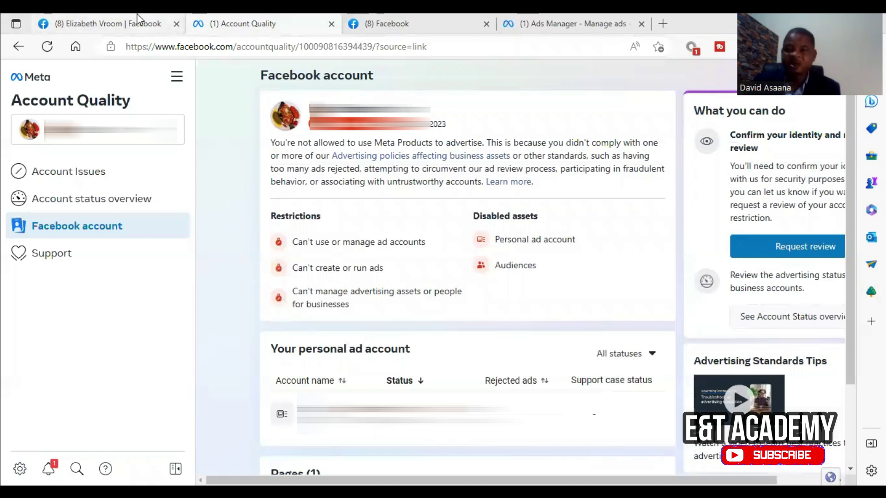
{"action": "mouse_move", "coordinate": [137, 19]}
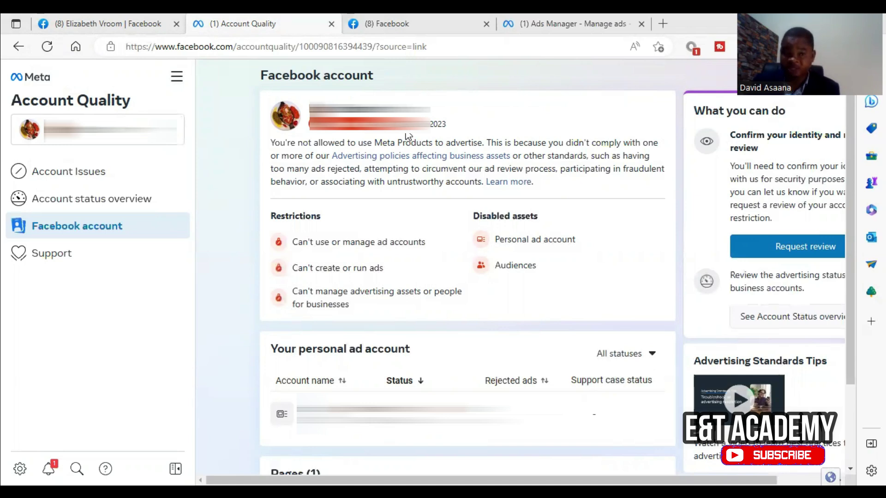
- Go from the Facebook profile to its general profile settings and open the account name for editing
{"action": "left_click", "coordinate": [92, 18]}
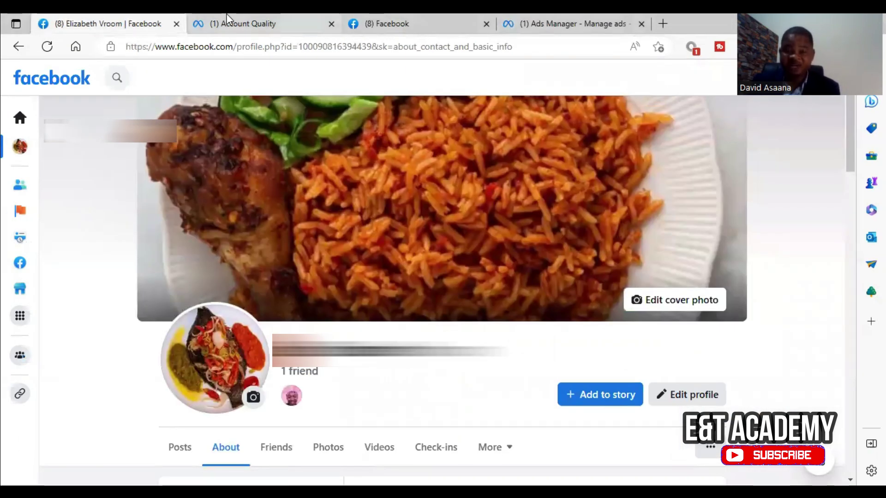
{"action": "mouse_move", "coordinate": [296, 15]}
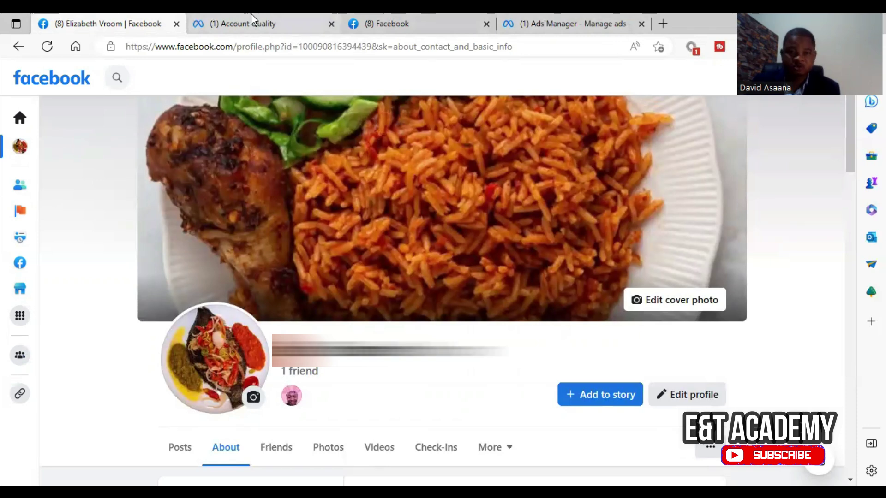
{"action": "mouse_move", "coordinate": [254, 20]}
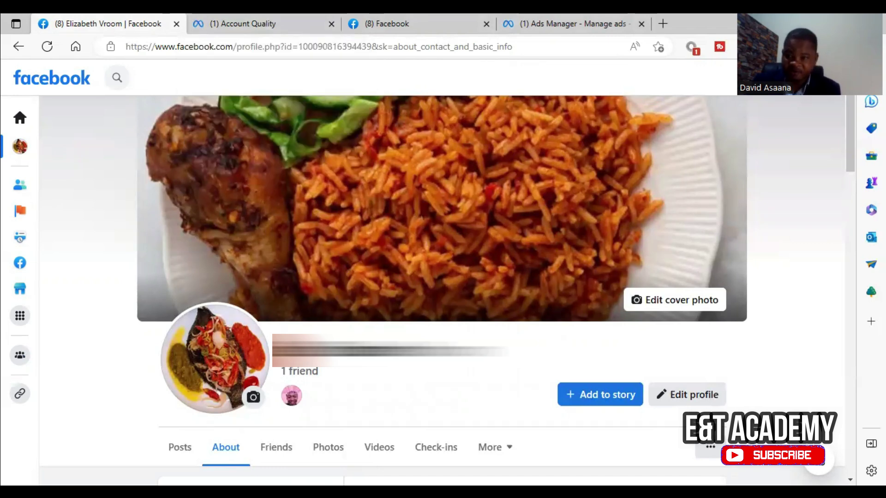
{"action": "left_click", "coordinate": [805, 77]}
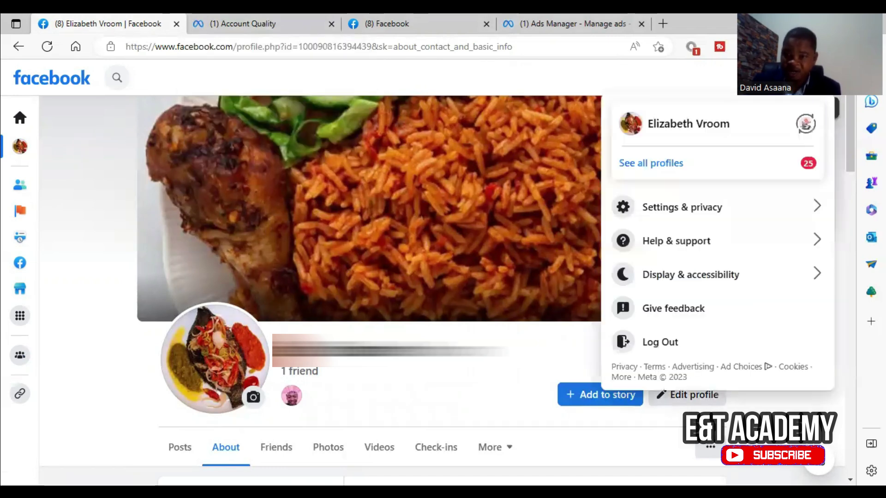
{"action": "left_click", "coordinate": [805, 124]}
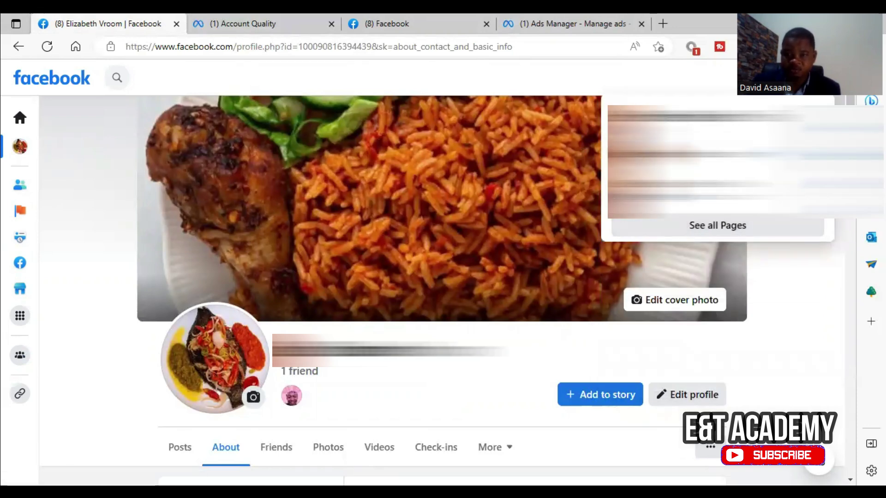
{"action": "left_click", "coordinate": [618, 118]}
{"action": "left_click", "coordinate": [754, 224]}
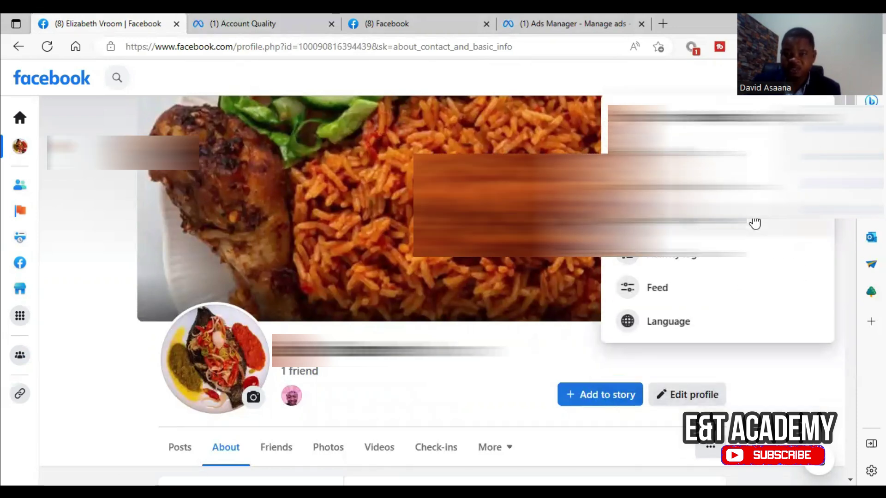
{"action": "key", "text": "Escape"}
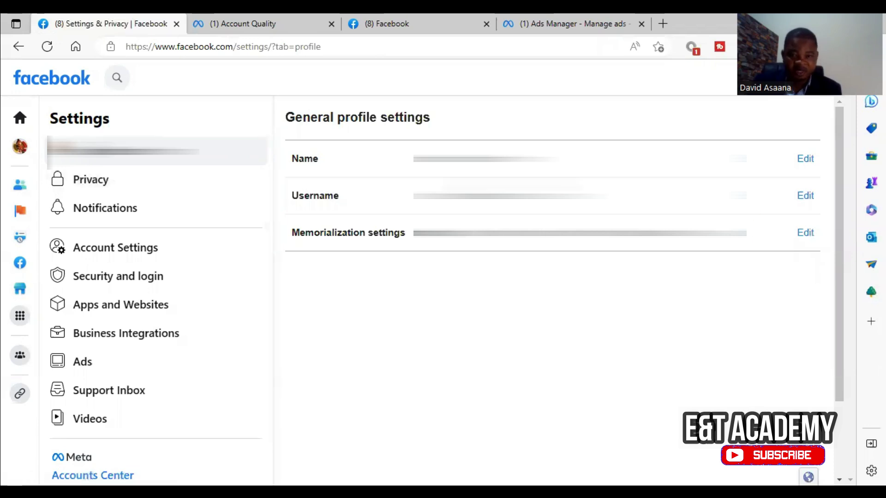
{"action": "left_click", "coordinate": [803, 159]}
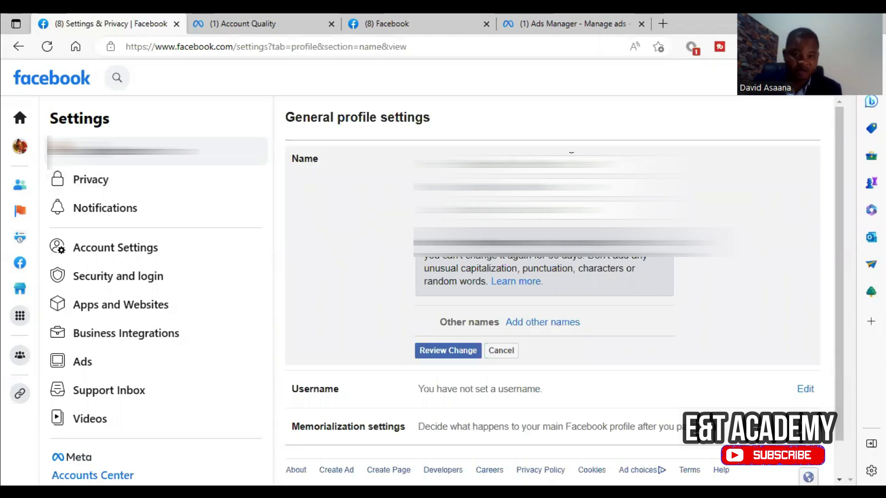
- Open the profile's About section and check the contact and basic info, including gender and birthday
{"action": "left_click", "coordinate": [29, 122]}
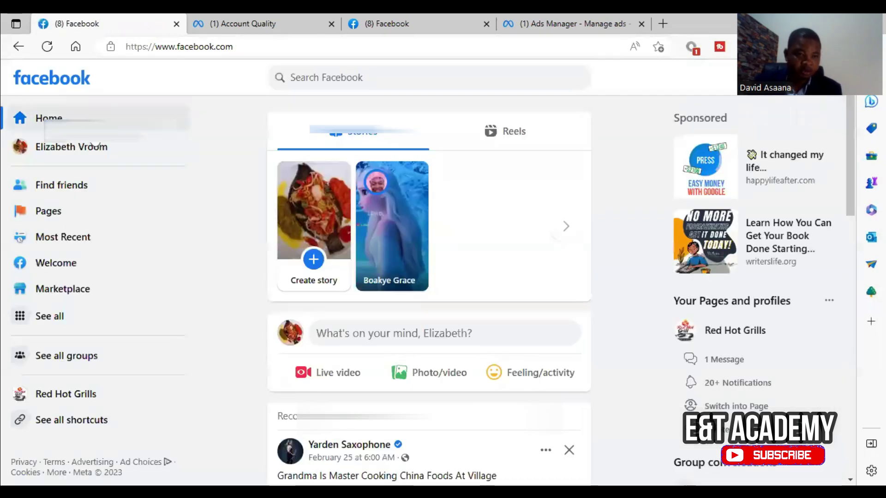
{"action": "left_click", "coordinate": [94, 148]}
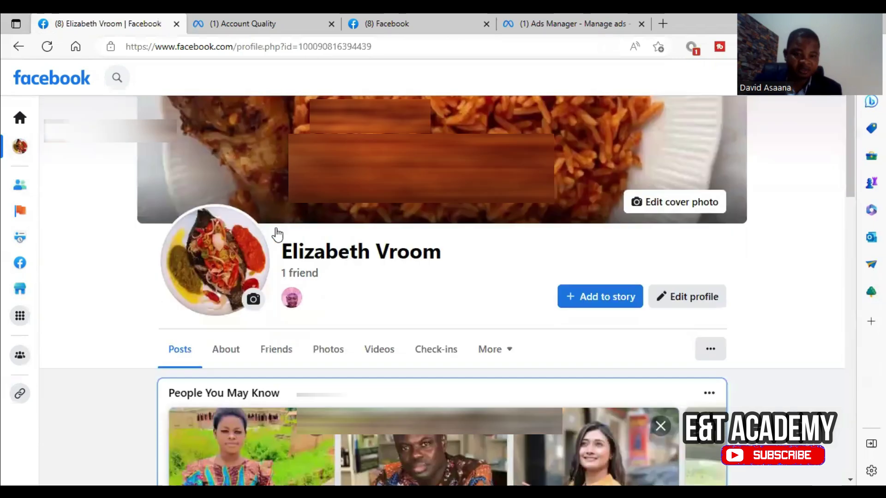
{"action": "scroll", "coordinate": [277, 235], "scroll_direction": "down", "scroll_amount": 2}
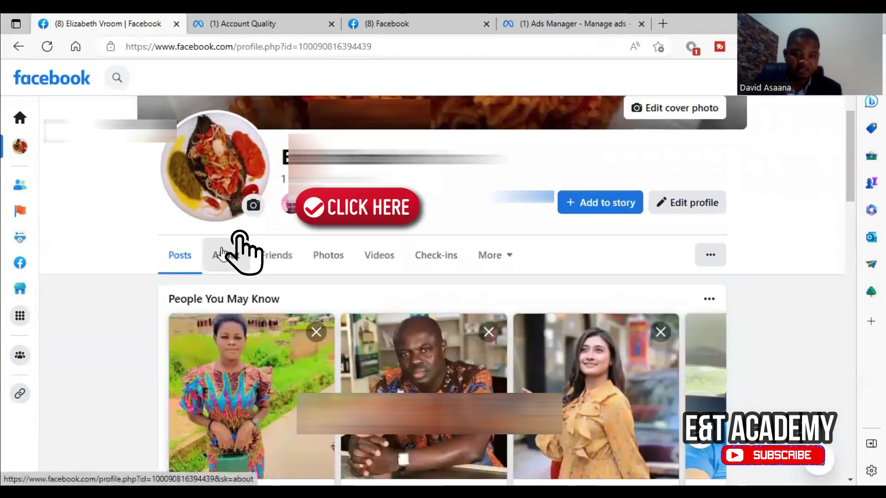
{"action": "left_click", "coordinate": [222, 252]}
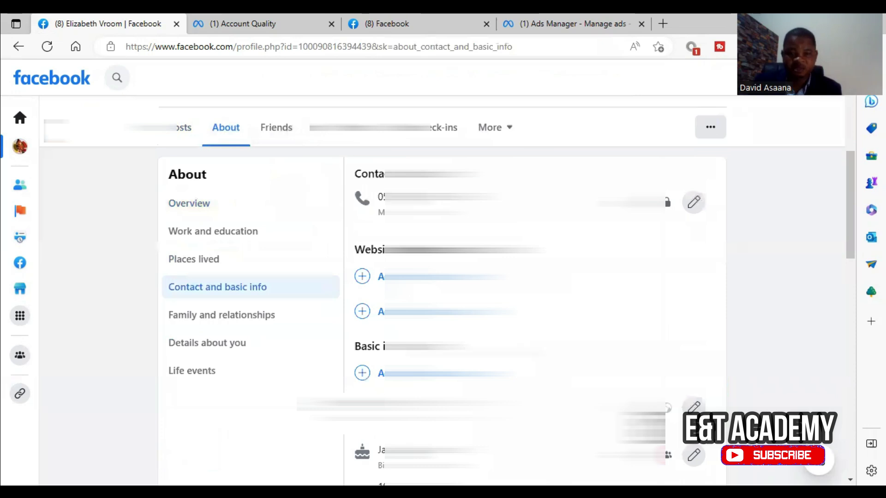
{"action": "scroll", "coordinate": [442, 295], "scroll_direction": "down", "scroll_amount": 3}
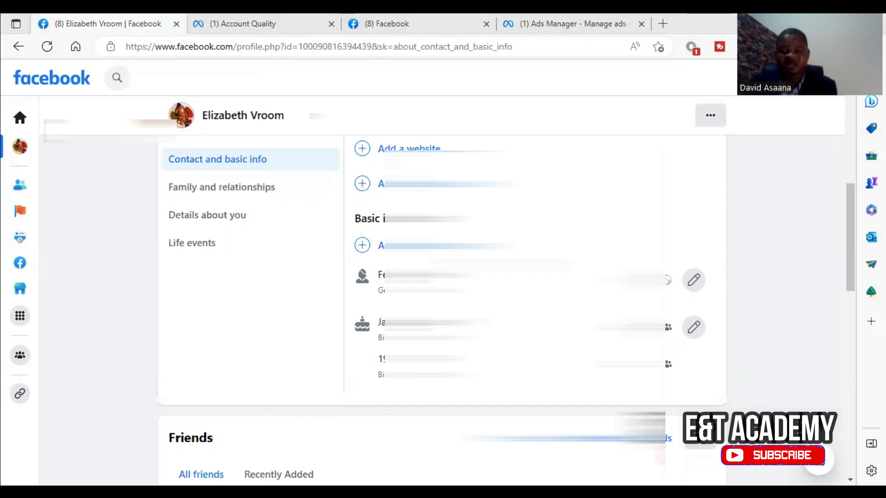
- Request a review of the restricted Facebook account in Account Quality and proceed to the ID upload
{"action": "left_click", "coordinate": [257, 21]}
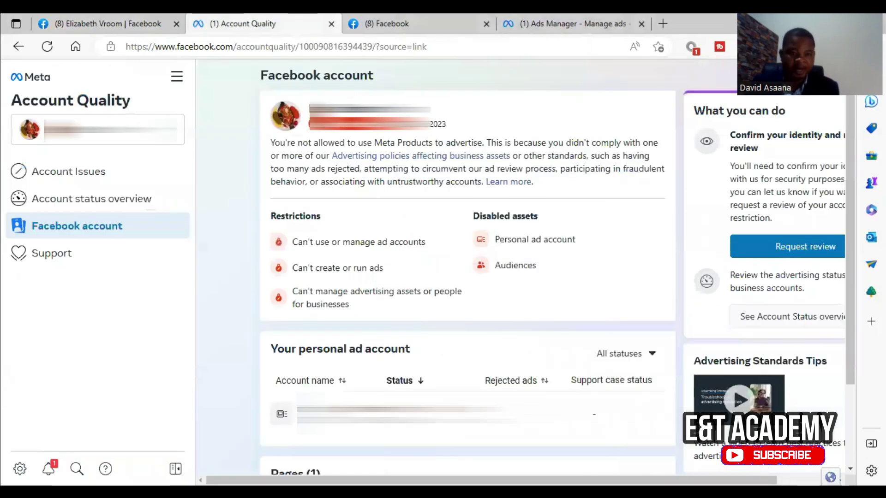
{"action": "left_click", "coordinate": [821, 253]}
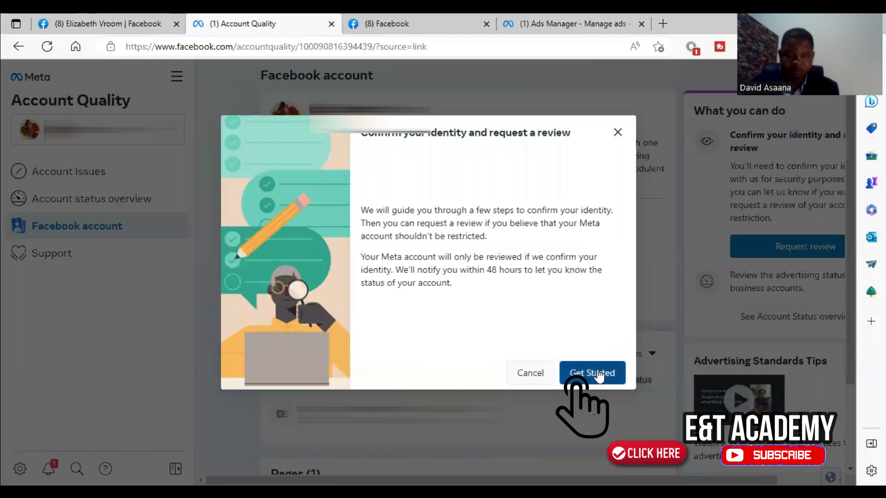
{"action": "left_click", "coordinate": [599, 373]}
{"action": "scroll", "coordinate": [333, 203], "scroll_direction": "down", "scroll_amount": 1}
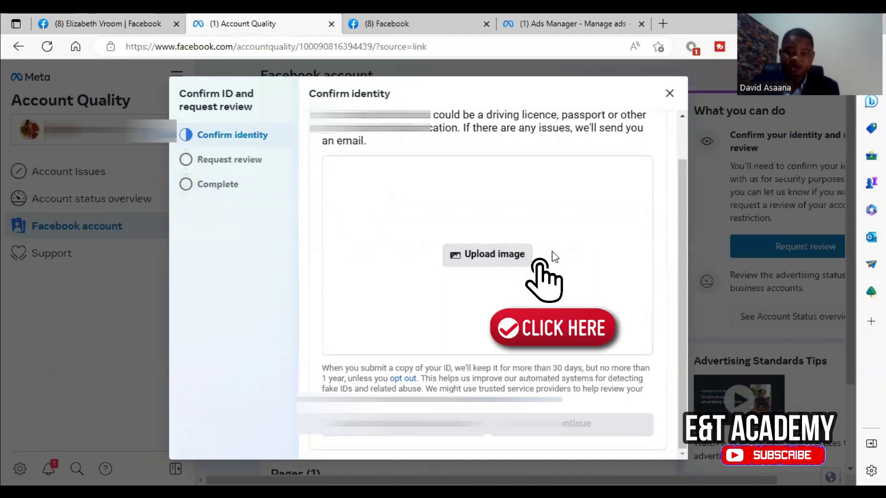
- Upload the official ID photo from the Downloads folder, submit it, and continue to the review reason question
{"action": "left_click", "coordinate": [471, 257]}
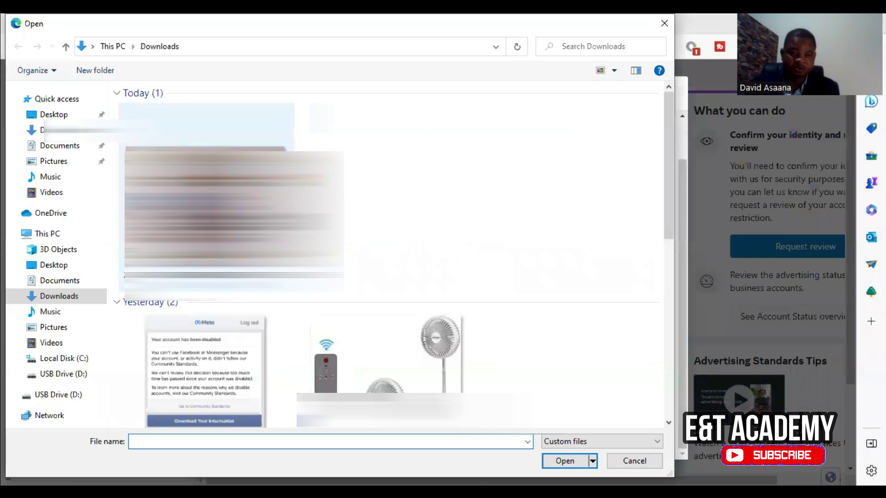
{"action": "left_click", "coordinate": [208, 198]}
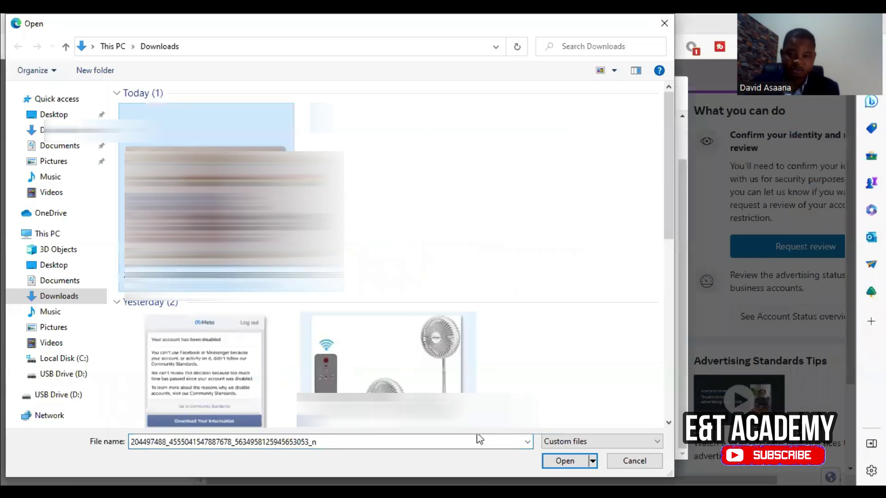
{"action": "left_click", "coordinate": [565, 461]}
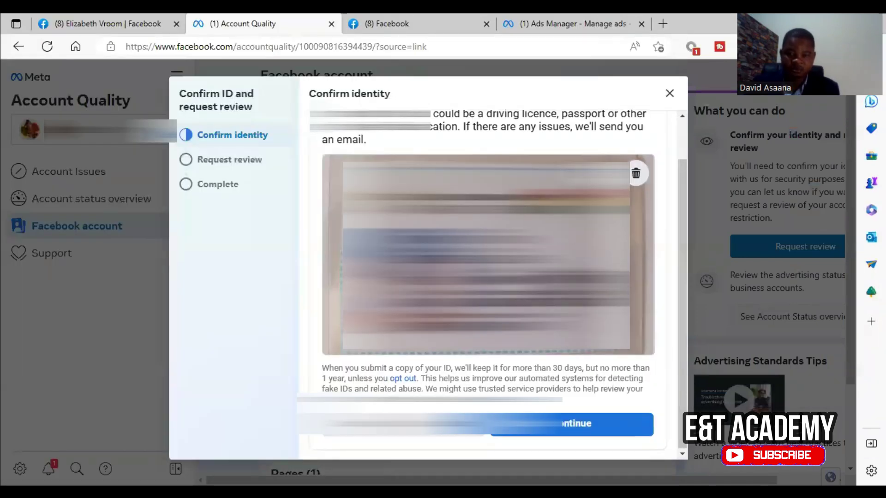
{"action": "left_click", "coordinate": [603, 429]}
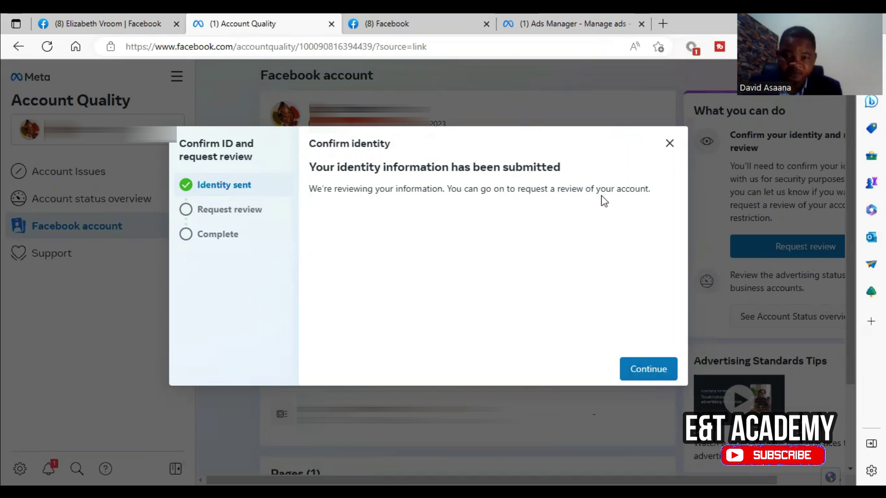
{"action": "left_click", "coordinate": [654, 370]}
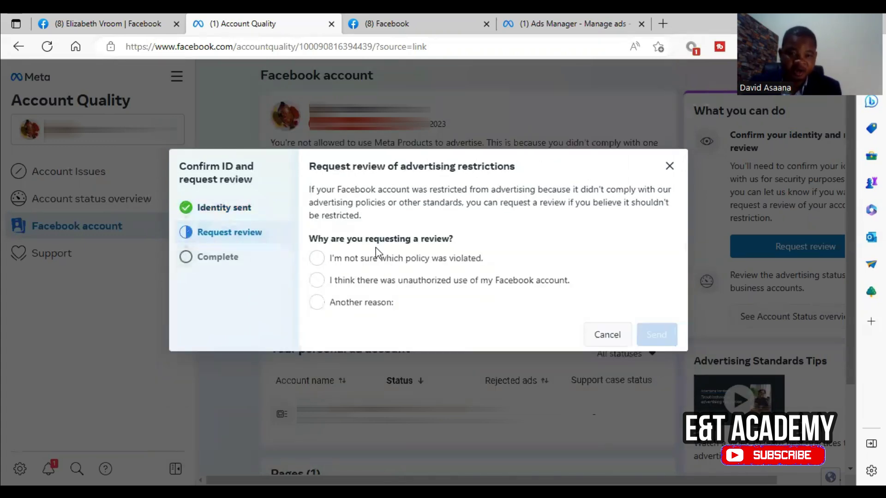
- Give "Another reason" for the review with the copied explanation pasted in, then send the request and close the confirmation
{"action": "left_click", "coordinate": [317, 302]}
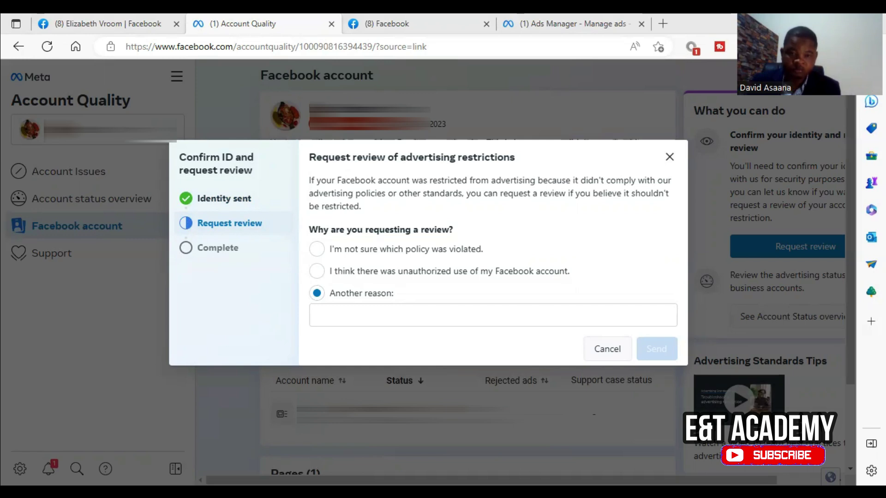
{"action": "left_click", "coordinate": [492, 315]}
{"action": "right_click", "coordinate": [390, 315]}
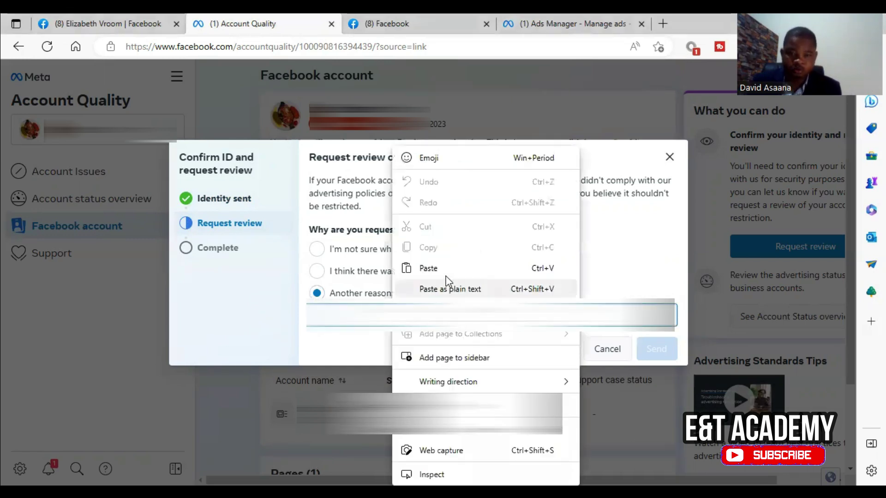
{"action": "left_click", "coordinate": [449, 268]}
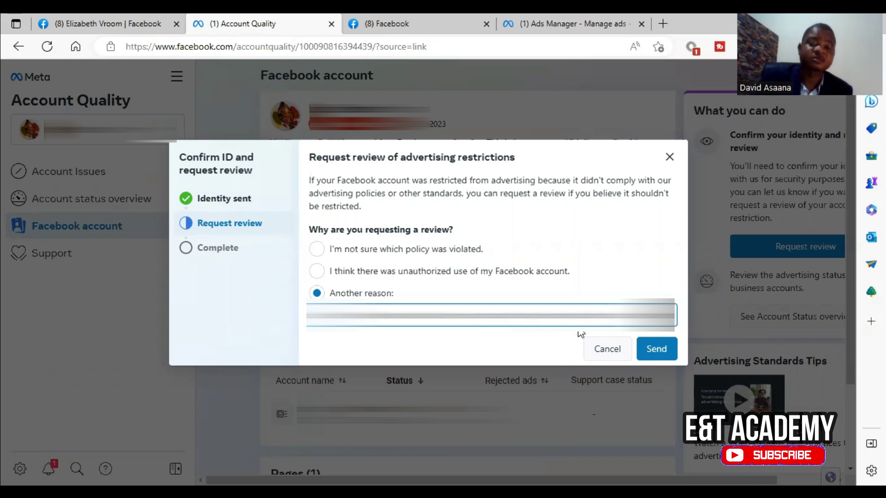
{"action": "left_click", "coordinate": [659, 351]}
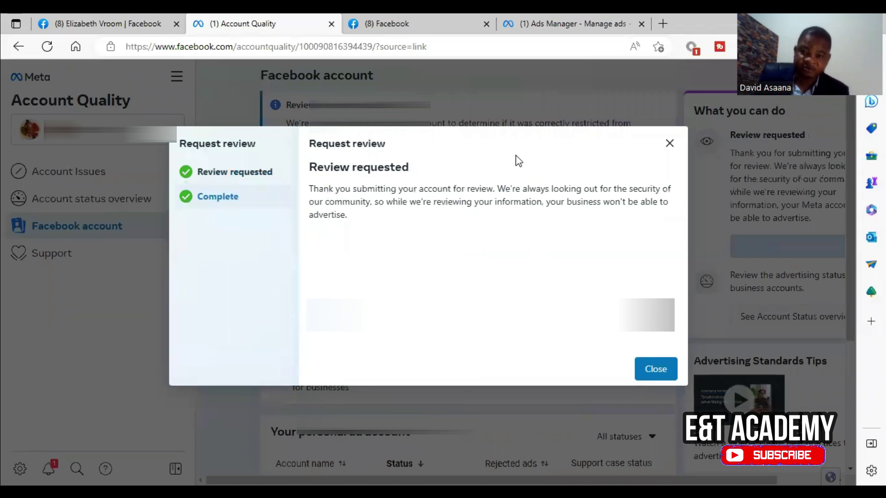
{"action": "left_click", "coordinate": [653, 371]}
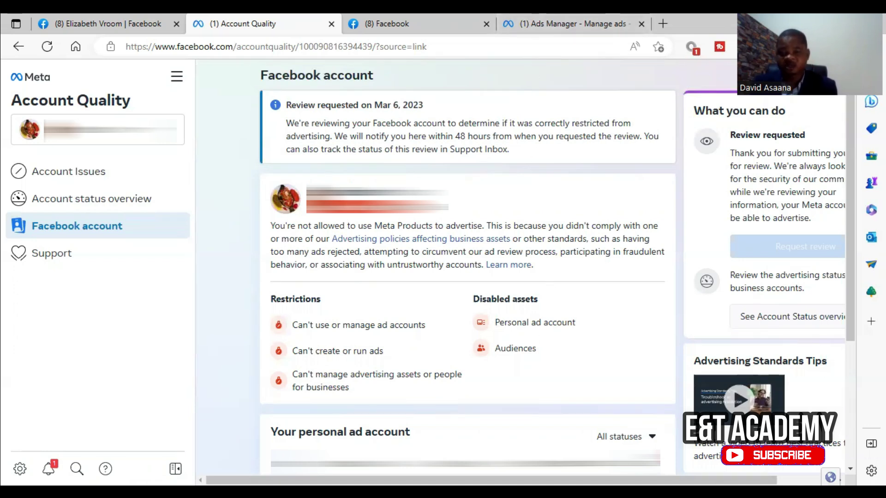
{"action": "mouse_move", "coordinate": [541, 428]}
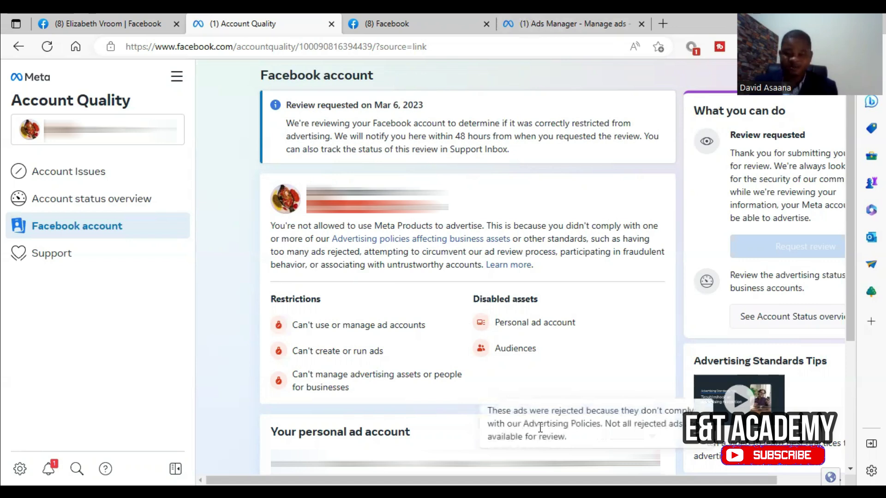